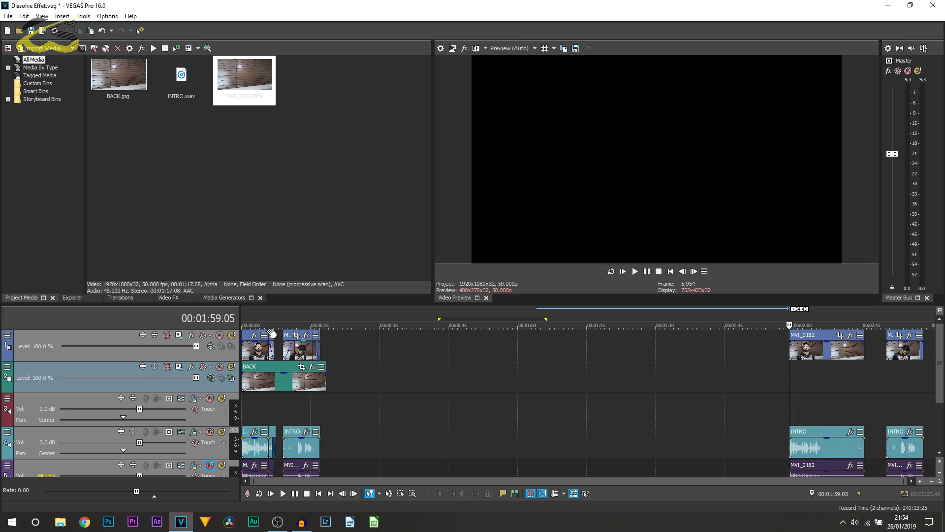
Step: Bring the MVI_0182 clips at 2:00 into view and set the playhead at the clip start
{"action": "left_click", "coordinate": [258, 356]}
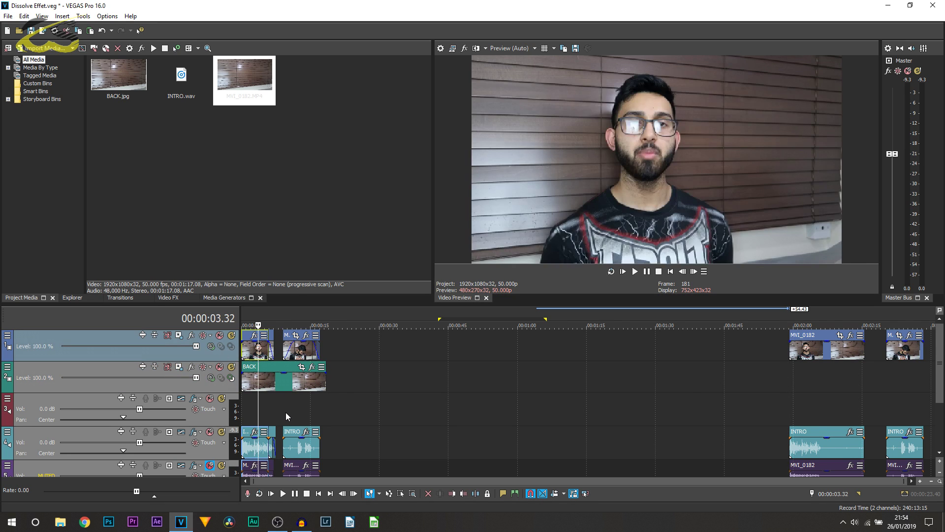
{"action": "left_click", "coordinate": [283, 412]}
{"action": "left_click", "coordinate": [817, 380]}
{"action": "scroll", "coordinate": [852, 377], "scroll_direction": "up", "scroll_amount": 3}
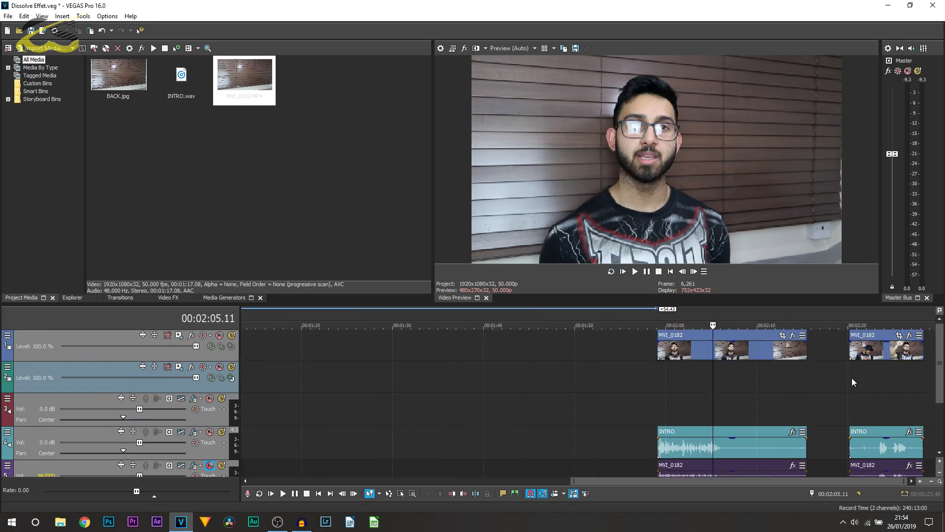
{"action": "scroll", "coordinate": [788, 420], "scroll_direction": "down", "scroll_amount": 3}
{"action": "scroll", "coordinate": [837, 418], "scroll_direction": "up", "scroll_amount": 2}
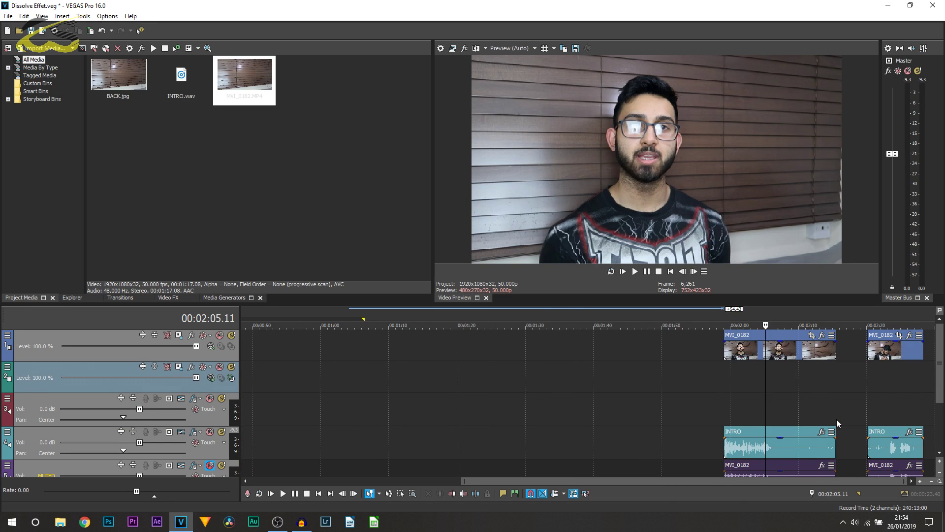
{"action": "left_click_drag", "start_coordinate": [602, 484], "coordinate": [684, 471]}
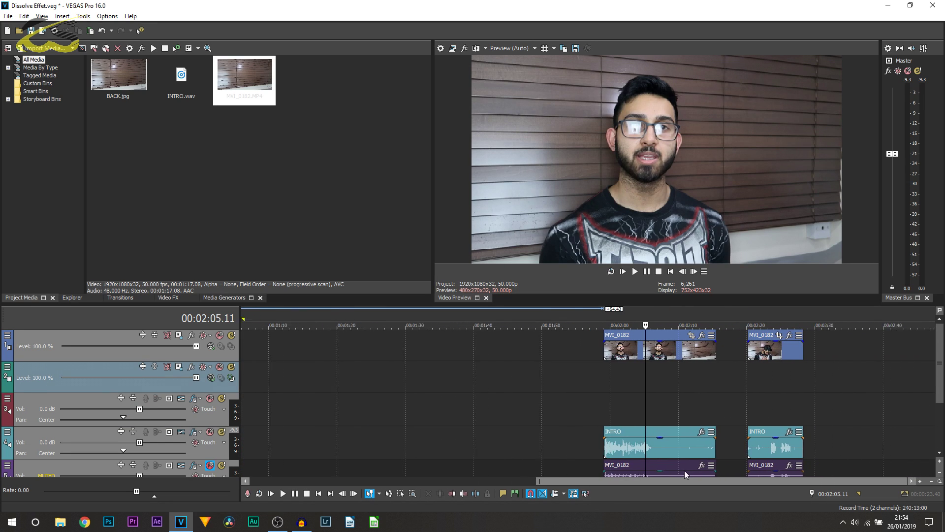
{"action": "left_click", "coordinate": [629, 421]}
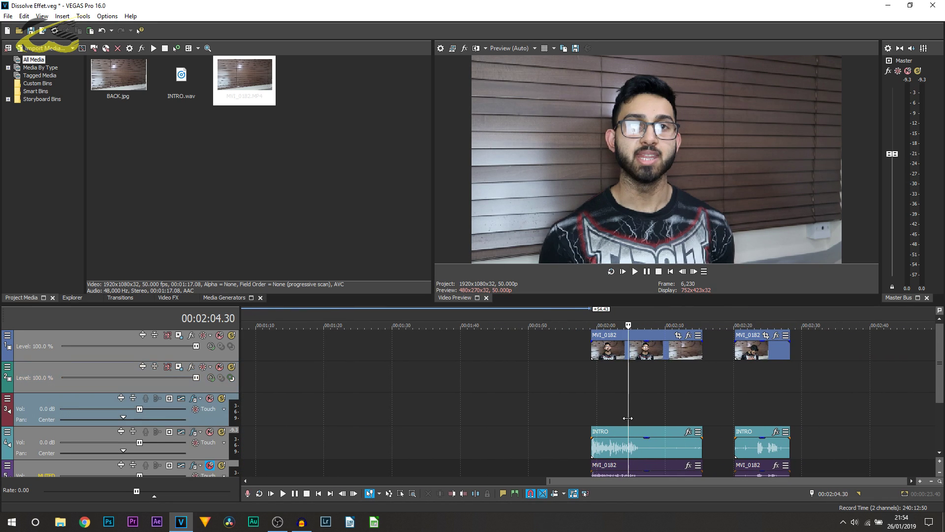
{"action": "mouse_move", "coordinate": [629, 422]}
{"action": "left_mouse_down"}
{"action": "mouse_move", "coordinate": [593, 422]}
{"action": "mouse_move", "coordinate": [627, 416]}
{"action": "left_mouse_up"}
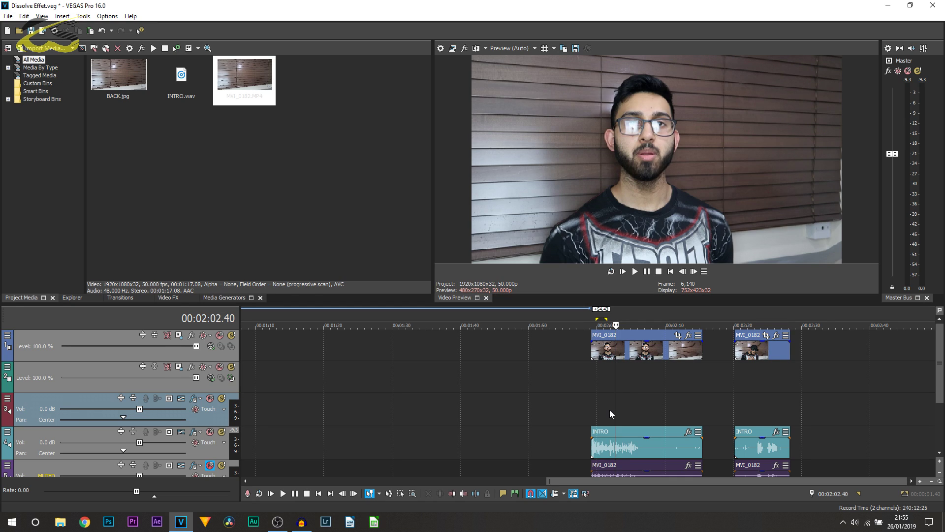
Step: Play the first MVI_0182 clip from its start and pause at 00:02:14.06, once the presenter has left
{"action": "left_click", "coordinate": [590, 411]}
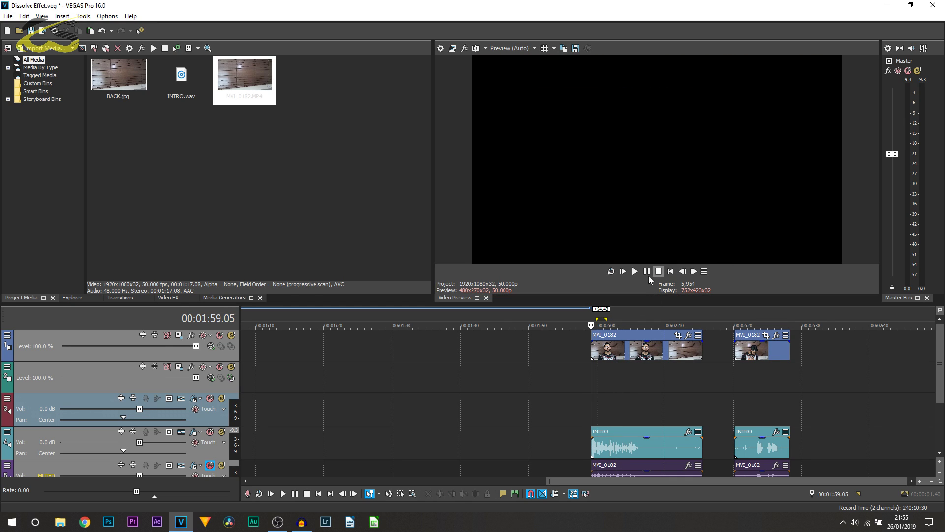
{"action": "key", "text": "space"}
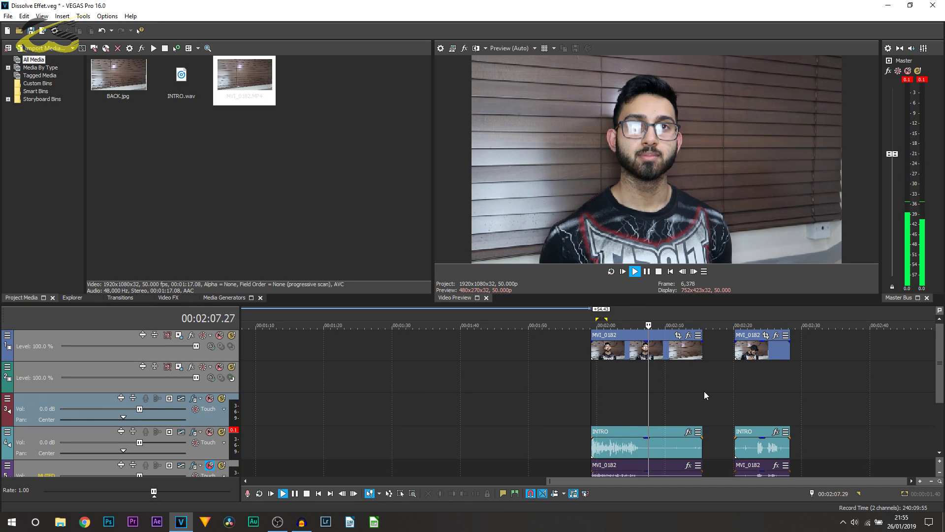
{"action": "left_click", "coordinate": [647, 271]}
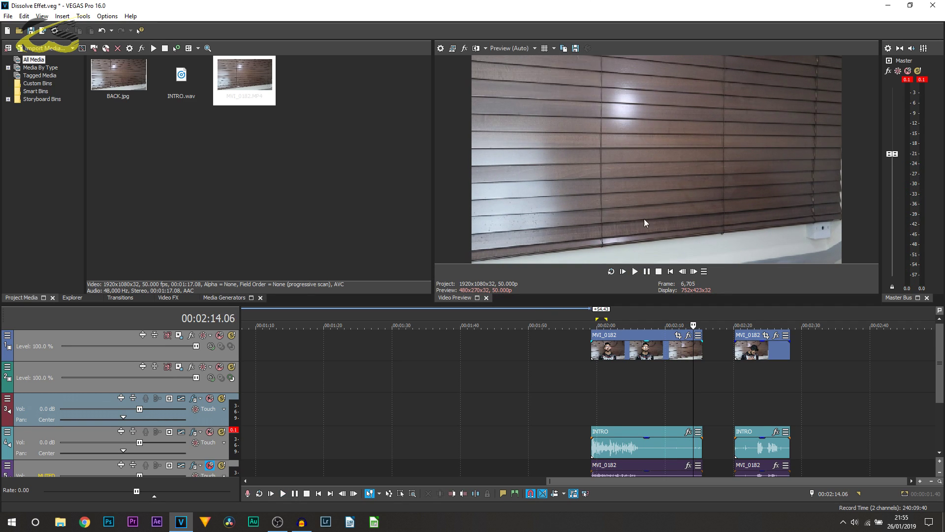
Step: Set the preview quality to Best (Full)
{"action": "left_click", "coordinate": [522, 51]}
{"action": "mouse_move", "coordinate": [520, 91]}
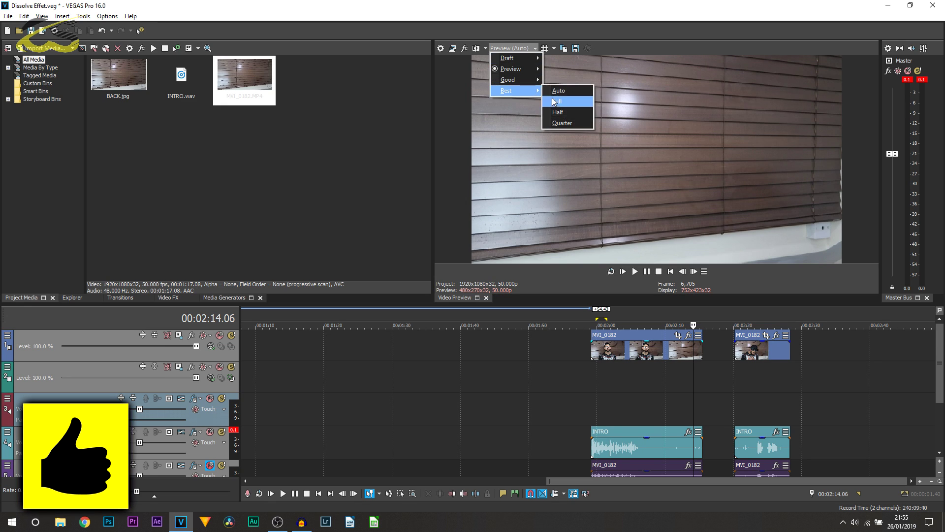
{"action": "left_click", "coordinate": [555, 102]}
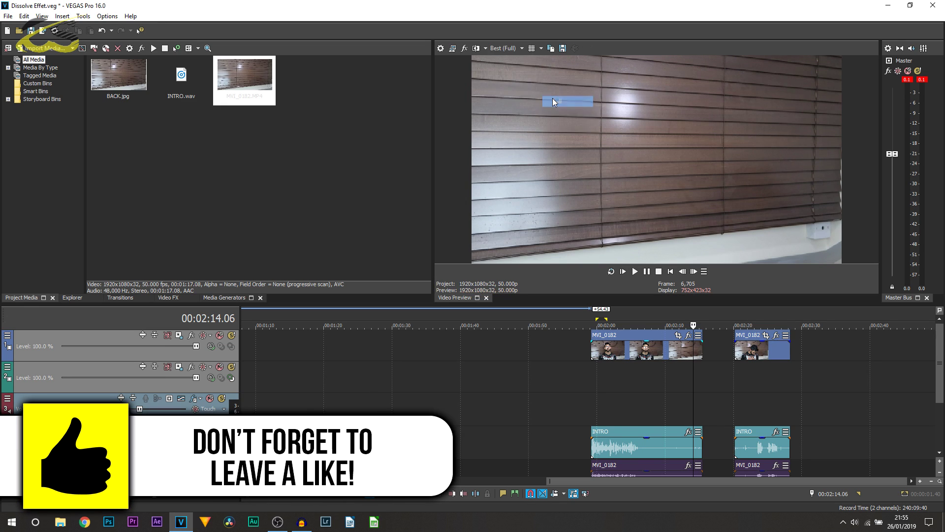
Step: Save the empty-background frame as snapshot back2.jpg and drag it toward the timeline
{"action": "left_click", "coordinate": [562, 50]}
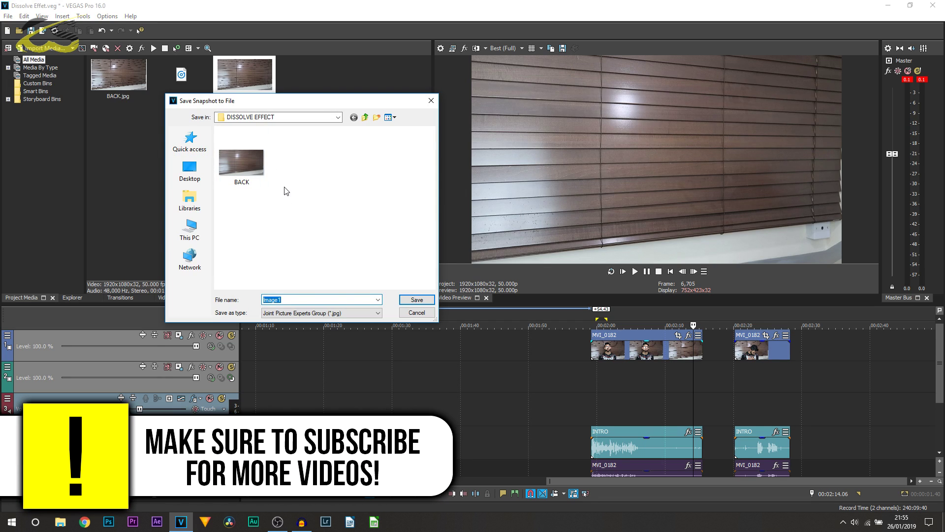
{"action": "type", "text": "back2"}
{"action": "key", "text": "Return"}
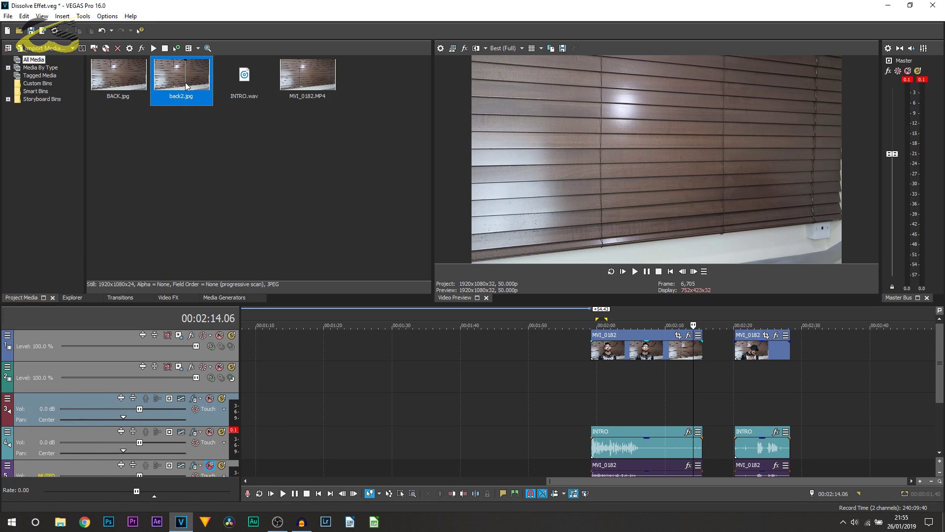
{"action": "left_click_drag", "start_coordinate": [185, 82], "coordinate": [435, 239]}
Step: Place the back2 still on track 2 at 2:00, beneath the MVI_0182 clip
{"action": "left_click_drag", "start_coordinate": [592, 376], "coordinate": [658, 383]}
{"action": "left_click", "coordinate": [631, 377]}
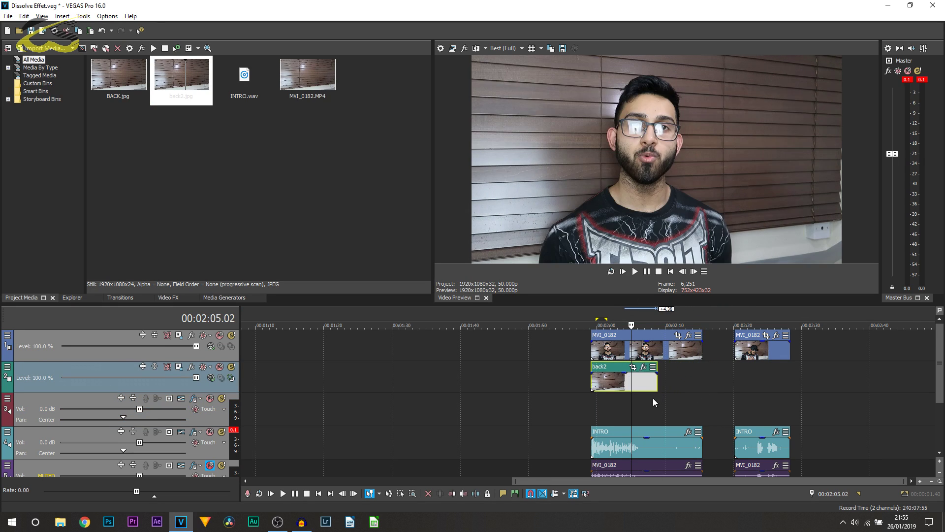
{"action": "left_click", "coordinate": [639, 378]}
Step: Trim the MVI_0182 clip and its INTRO audio to end at 2:06.14
{"action": "scroll", "coordinate": [657, 430], "scroll_direction": "up", "scroll_amount": 4}
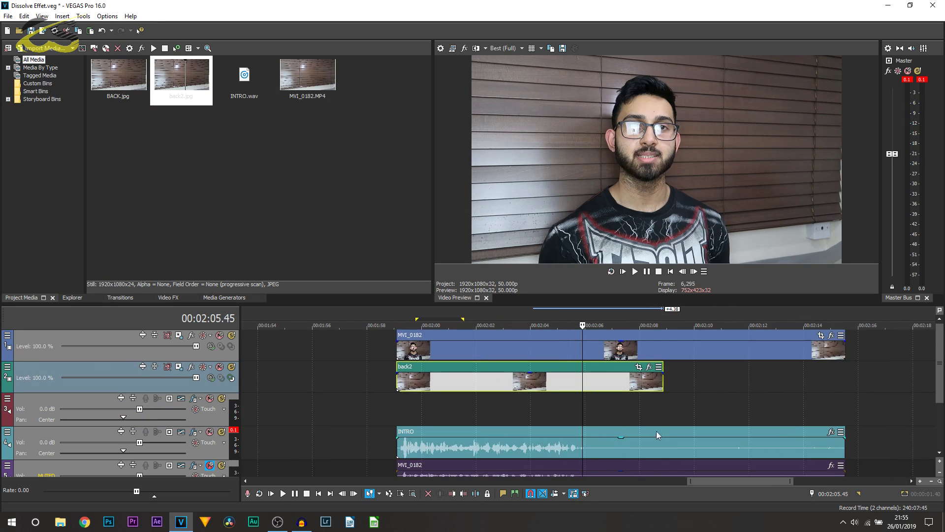
{"action": "left_click", "coordinate": [580, 383]}
{"action": "mouse_move", "coordinate": [579, 420]}
{"action": "left_mouse_down"}
{"action": "mouse_move", "coordinate": [563, 419]}
{"action": "mouse_move", "coordinate": [593, 420]}
{"action": "left_mouse_up"}
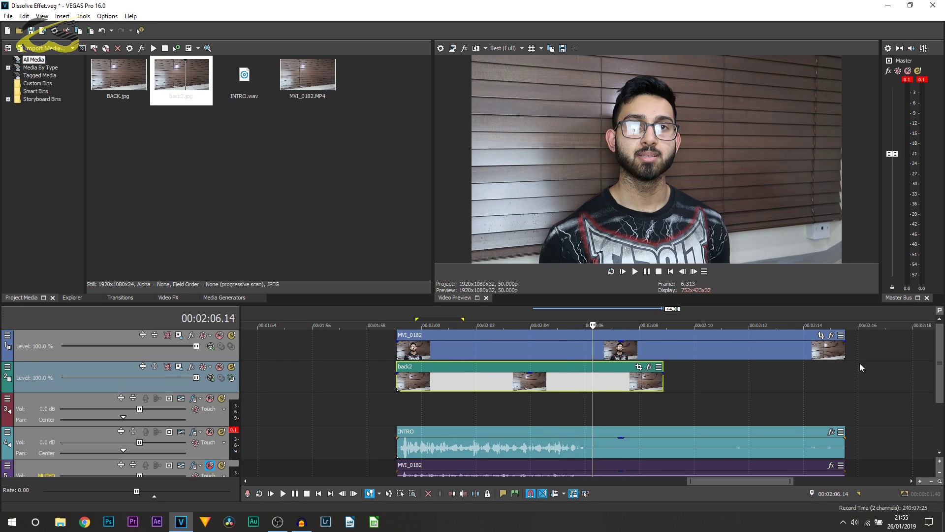
{"action": "left_click_drag", "start_coordinate": [843, 353], "coordinate": [592, 352]}
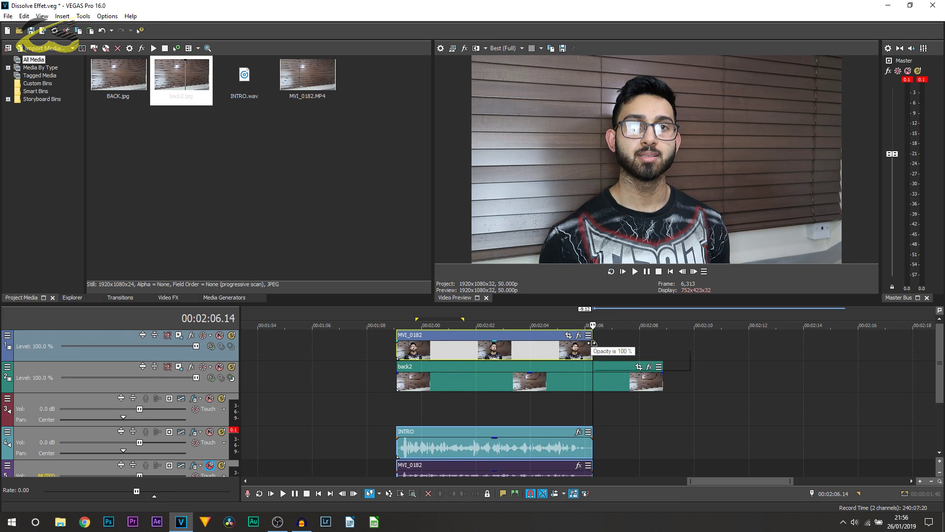
{"action": "left_click_drag", "start_coordinate": [593, 343], "coordinate": [560, 343]}
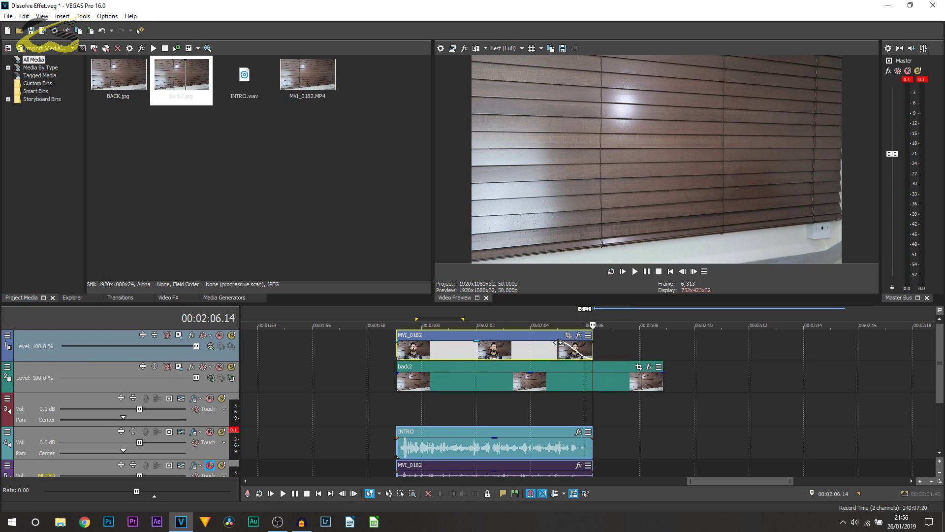
{"action": "left_click", "coordinate": [505, 356]}
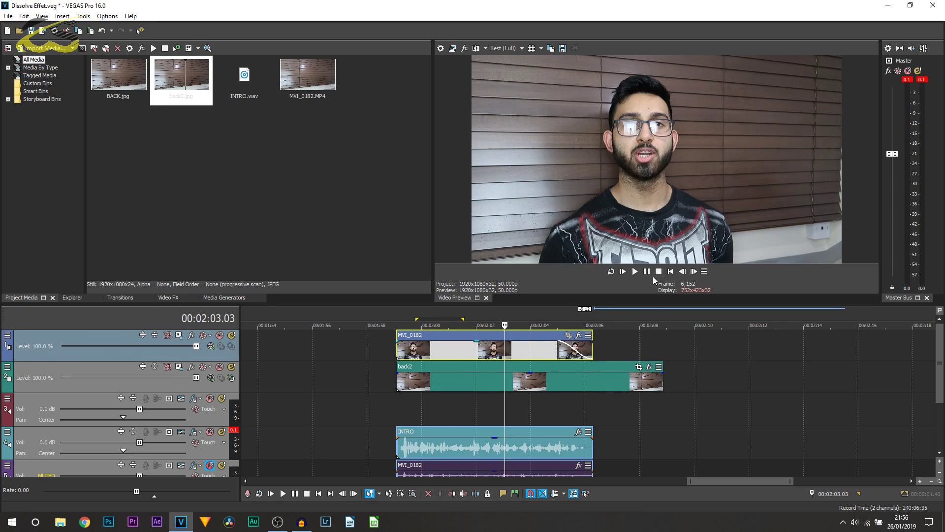
{"action": "key", "text": "space"}
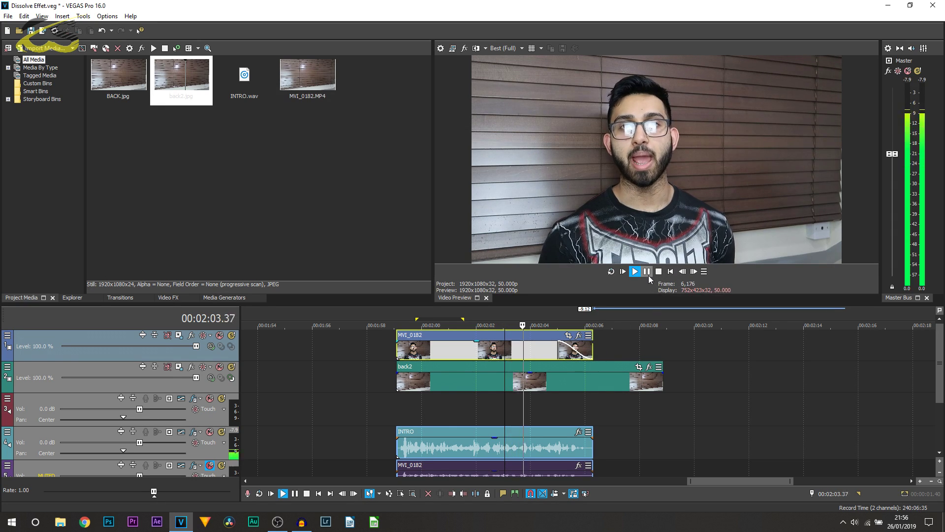
{"action": "left_click", "coordinate": [649, 275]}
{"action": "left_click", "coordinate": [517, 48]}
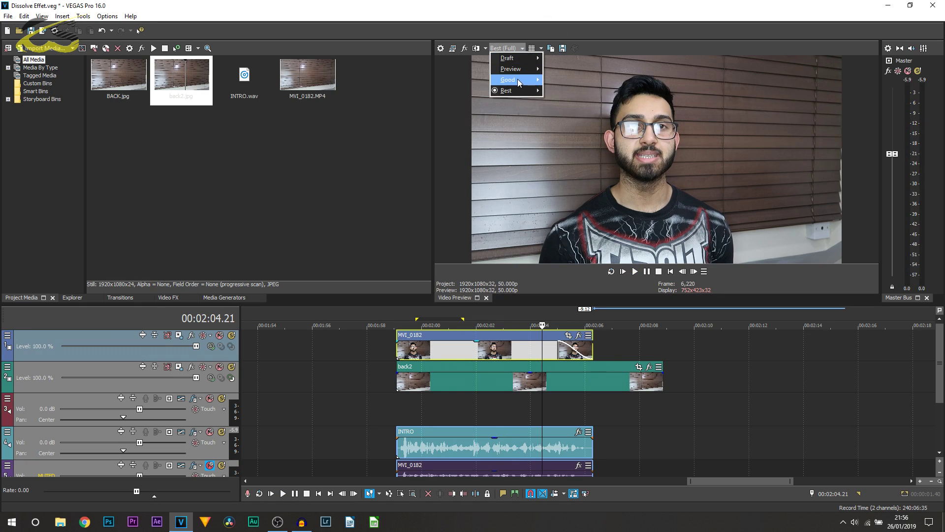
{"action": "left_click", "coordinate": [559, 79]}
{"action": "left_click", "coordinate": [648, 271]}
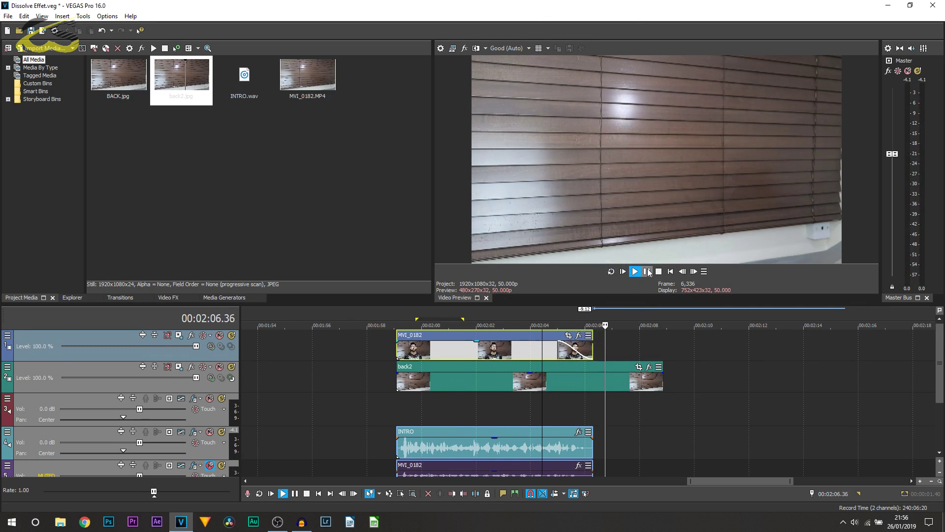
{"action": "left_click", "coordinate": [648, 271]}
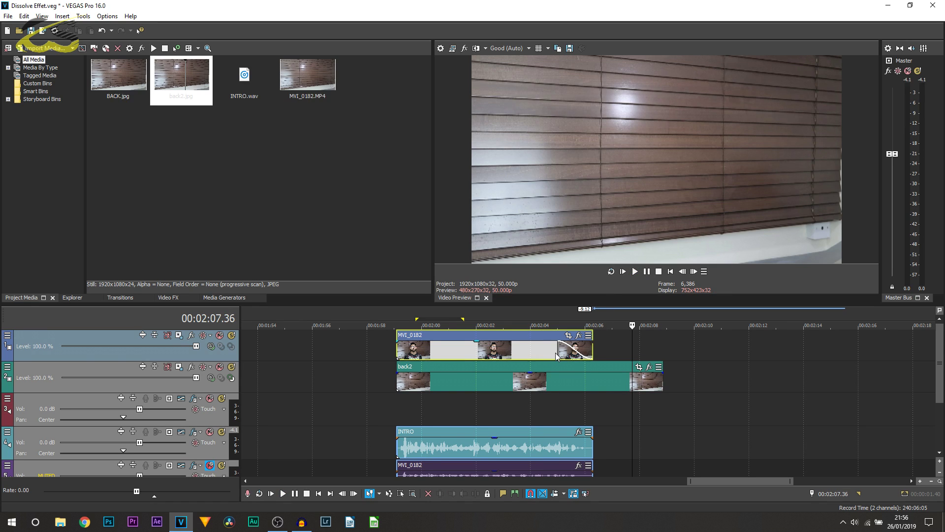
{"action": "left_click", "coordinate": [556, 357]}
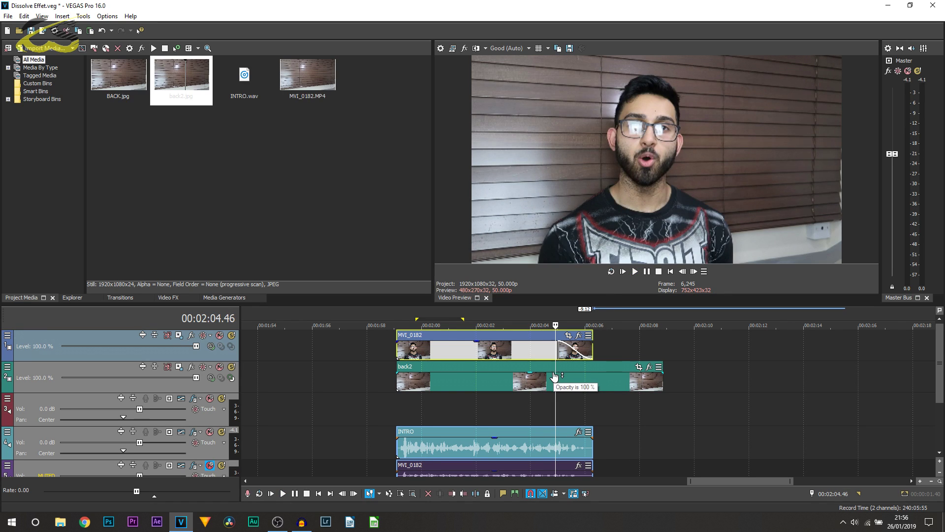
{"action": "key", "text": "space"}
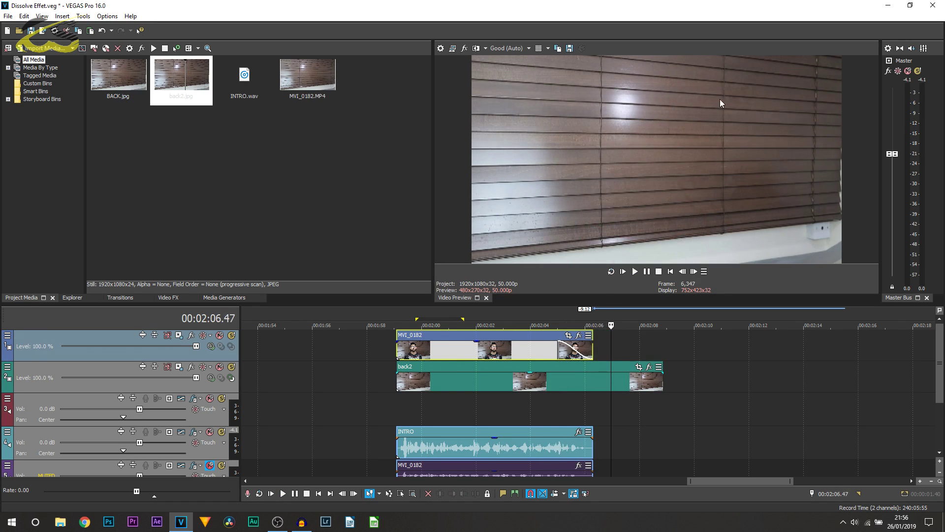
{"action": "left_click", "coordinate": [621, 386]}
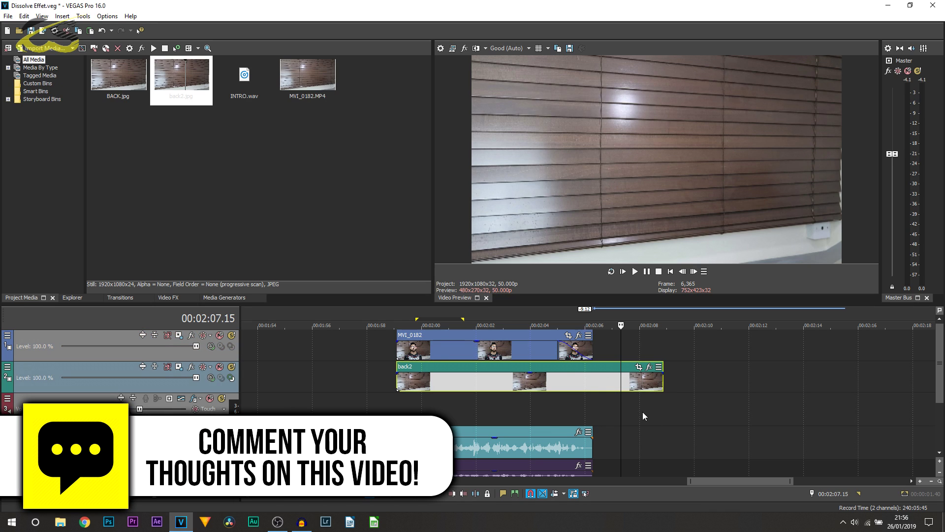
{"action": "left_click", "coordinate": [611, 411]}
{"action": "key", "text": "space"}
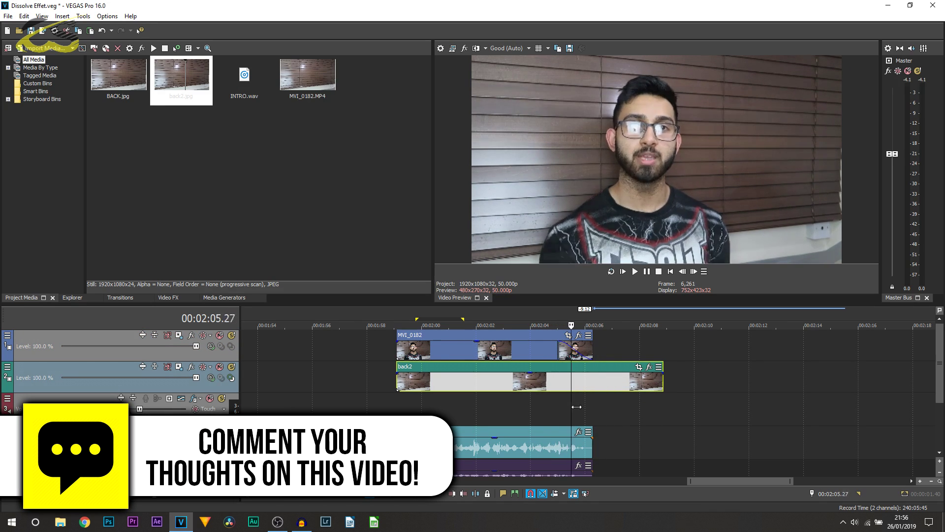
{"action": "key", "text": "space"}
{"action": "left_click", "coordinate": [602, 409]}
{"action": "key", "text": "space"}
{"action": "key", "text": "space"}
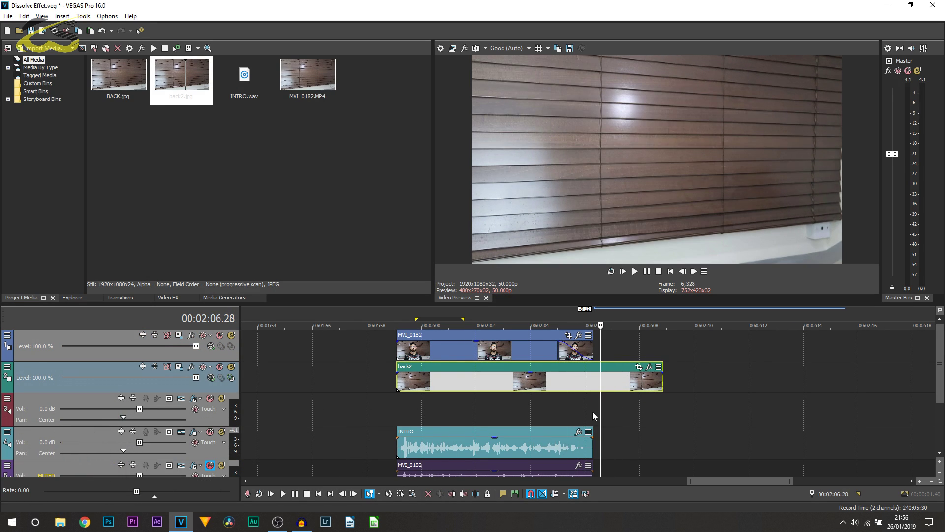
{"action": "scroll", "coordinate": [597, 405], "scroll_direction": "down", "scroll_amount": 2}
Step: Move the second MVI_0182 clip to about 00:02:08, extend back2 under it, and play the dissolve
{"action": "left_click_drag", "start_coordinate": [624, 383], "coordinate": [638, 384]}
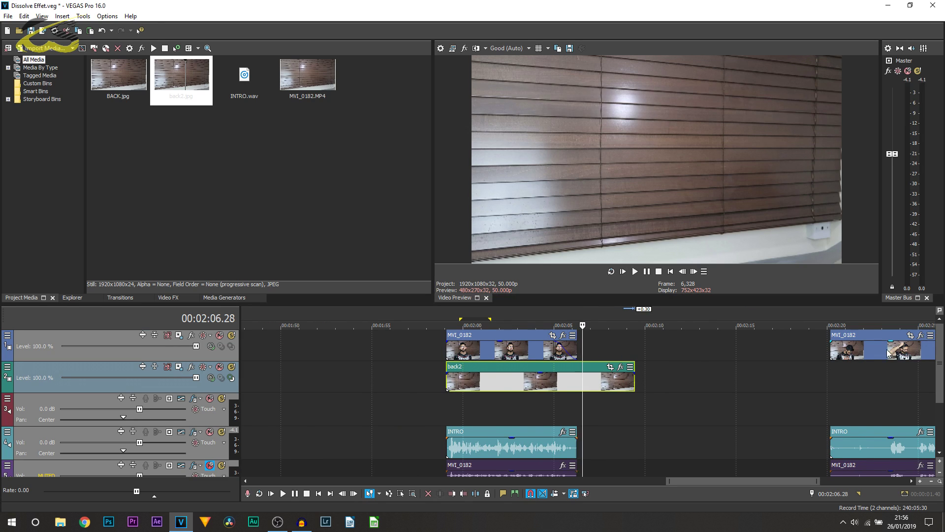
{"action": "left_click_drag", "start_coordinate": [889, 352], "coordinate": [644, 348]}
{"action": "left_click", "coordinate": [617, 341]}
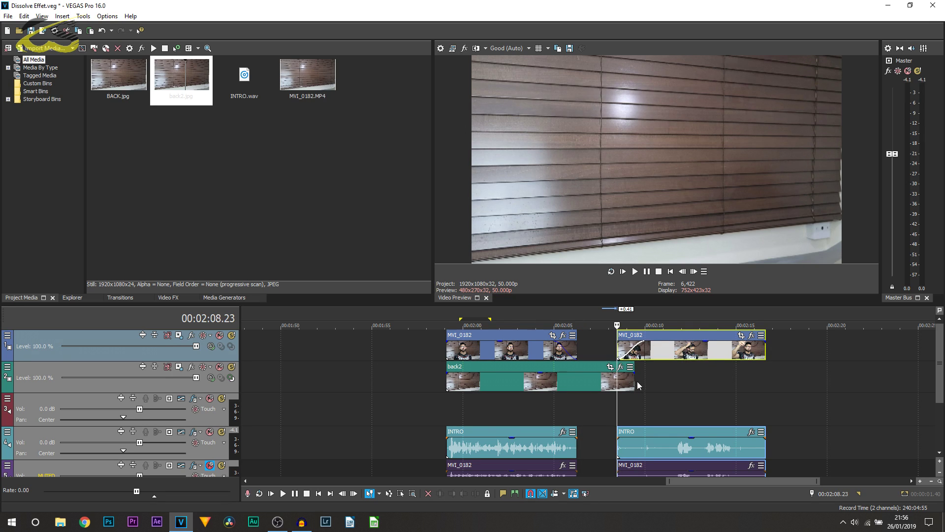
{"action": "left_click_drag", "start_coordinate": [635, 381], "coordinate": [730, 380]}
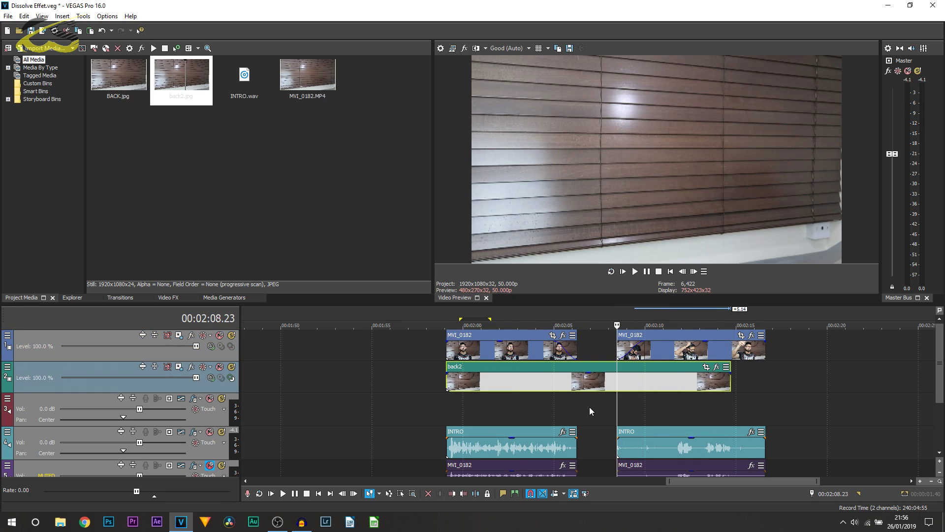
{"action": "left_click", "coordinate": [566, 408]}
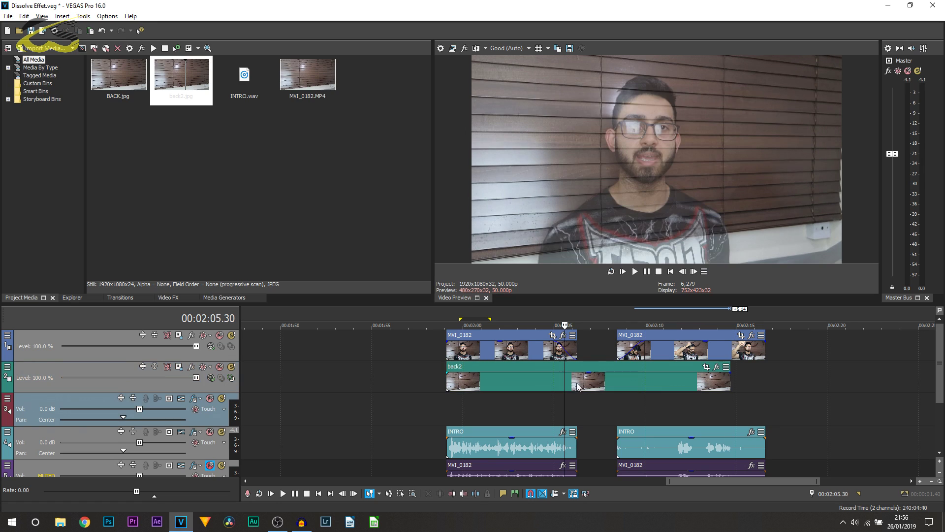
{"action": "left_click", "coordinate": [649, 272]}
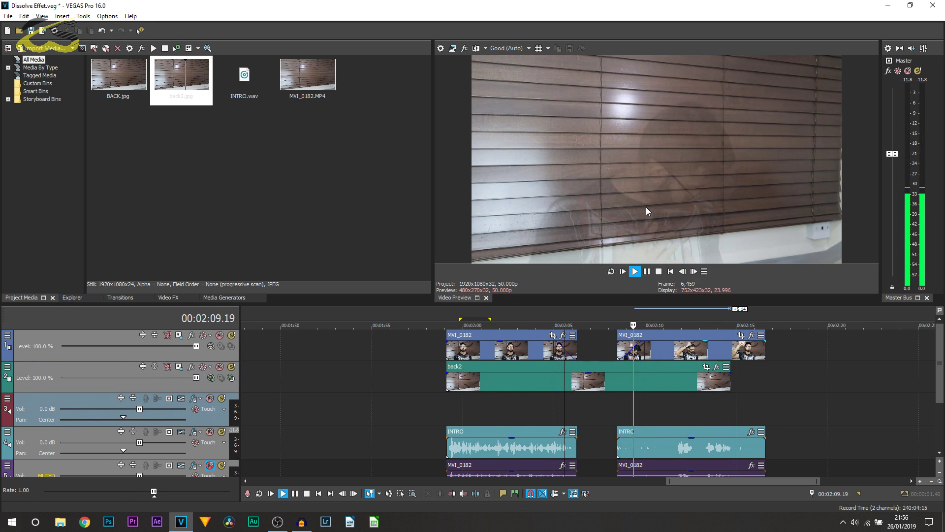
{"action": "left_click", "coordinate": [647, 272]}
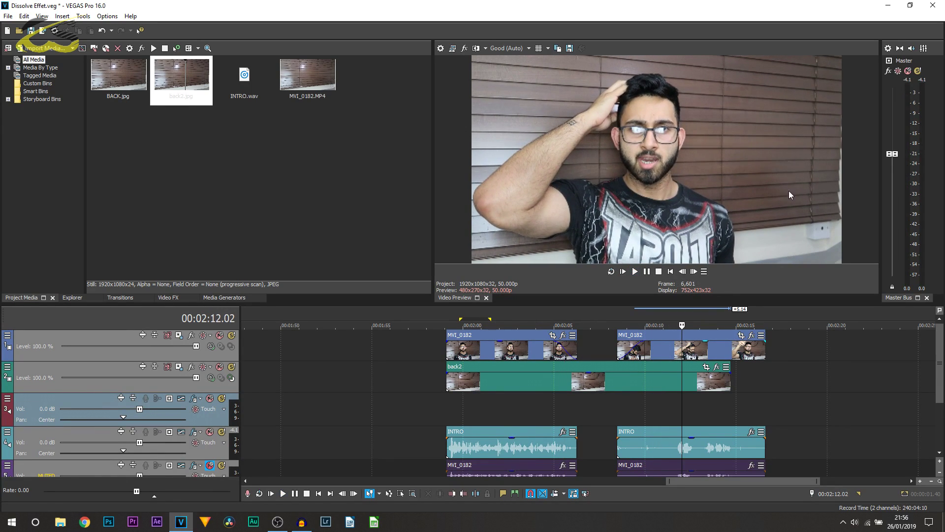
{"action": "left_click", "coordinate": [616, 415]}
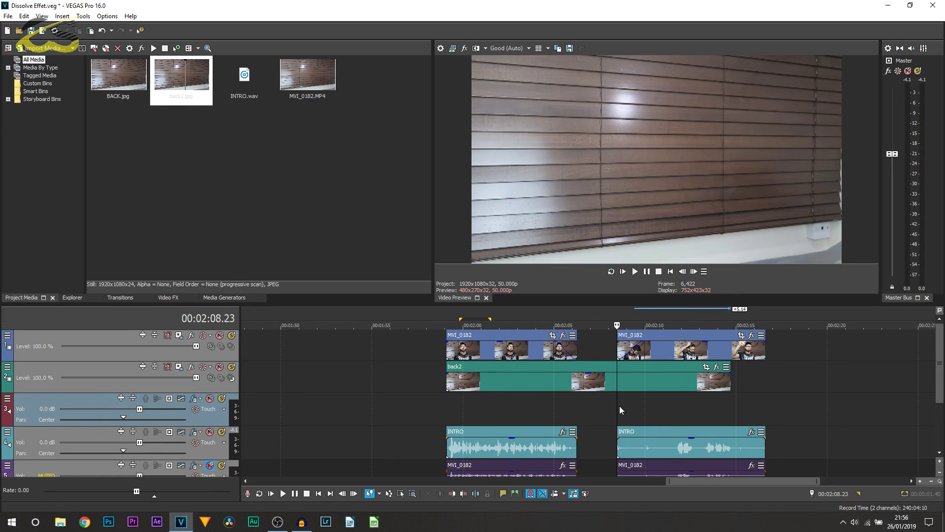
{"action": "left_click", "coordinate": [647, 272]}
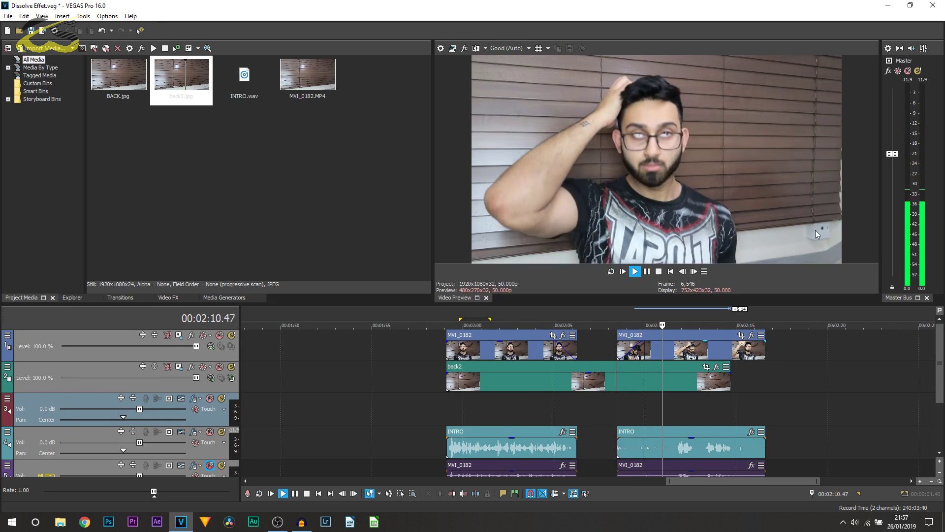
{"action": "left_click", "coordinate": [647, 272]}
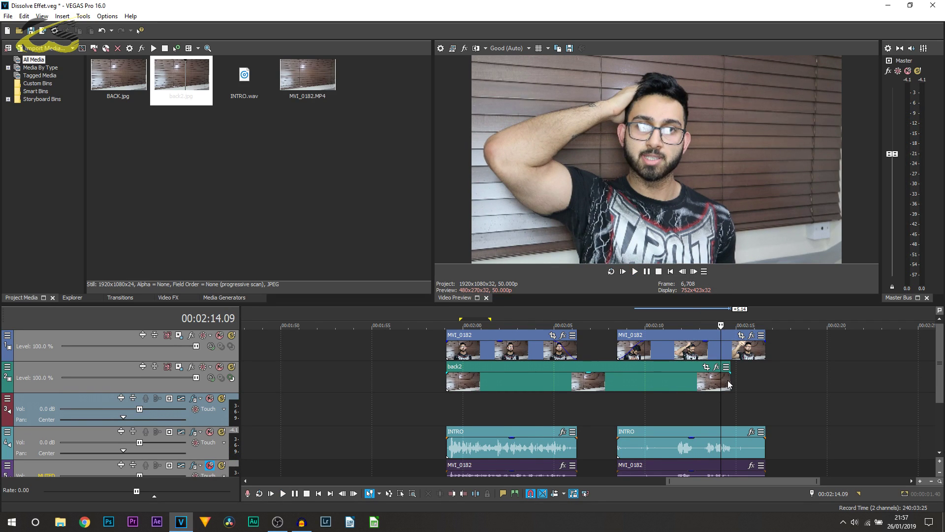
Step: Extend the back2 still past the second clip's end and fade out that clip's end
{"action": "left_click_drag", "start_coordinate": [723, 351], "coordinate": [747, 352]}
{"action": "left_click_drag", "start_coordinate": [729, 386], "coordinate": [831, 386]}
{"action": "left_click", "coordinate": [764, 341]}
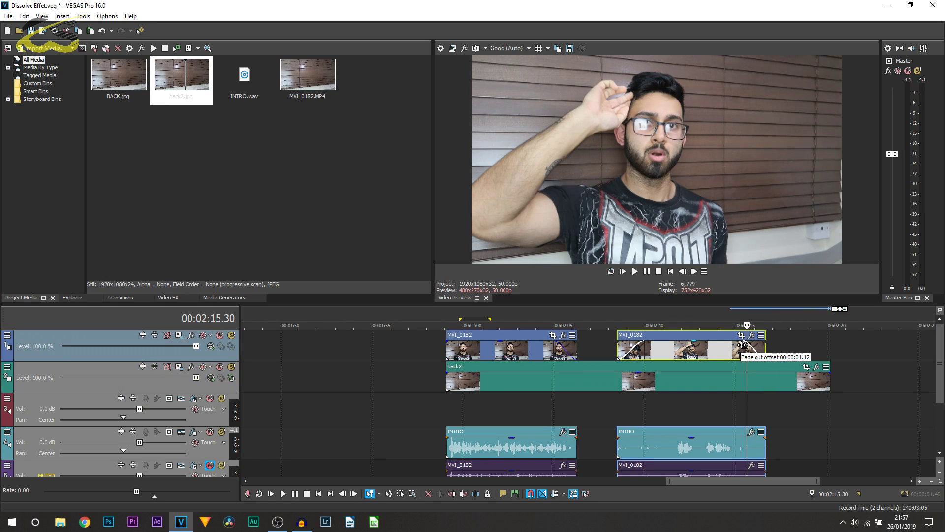
Step: Play back the ending fade-out to check it, then return the playhead to 00:02:05.15
{"action": "left_click", "coordinate": [691, 366]}
{"action": "left_click", "coordinate": [648, 274]}
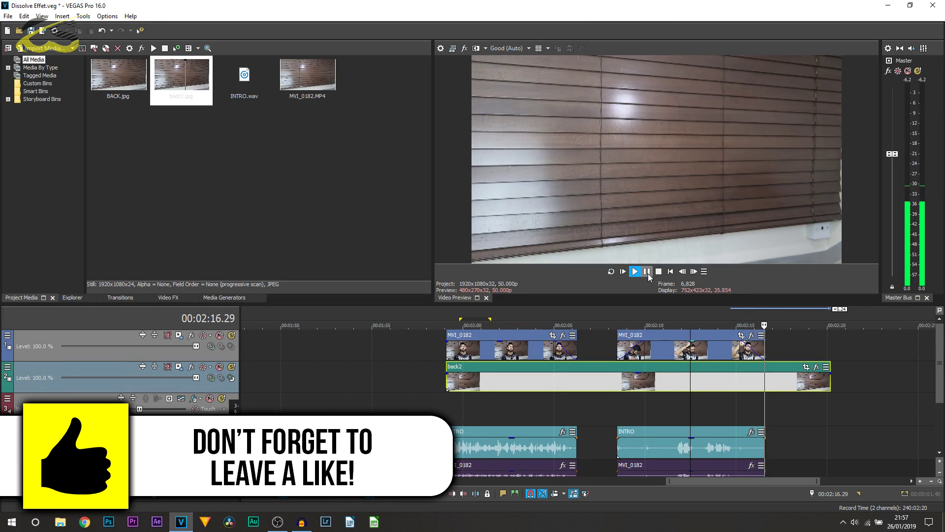
{"action": "left_click", "coordinate": [647, 272]}
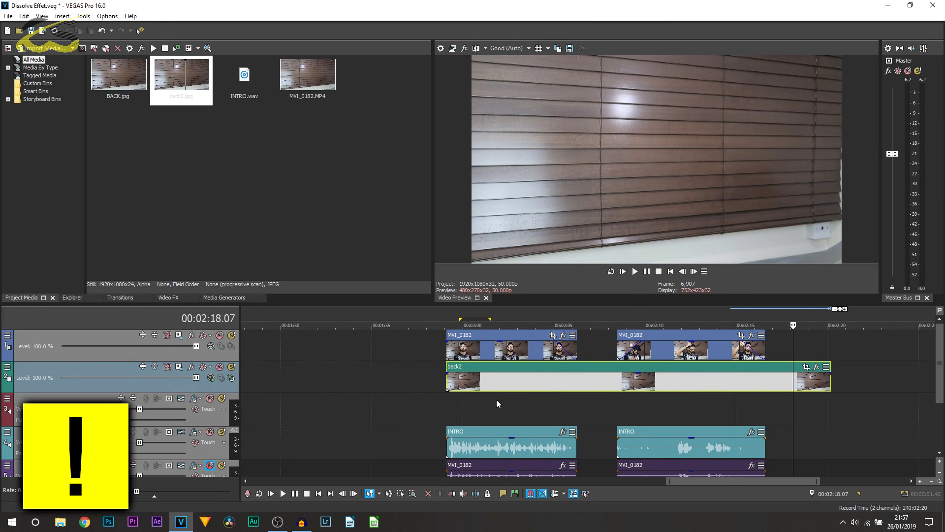
{"action": "left_click", "coordinate": [545, 410]}
{"action": "mouse_move", "coordinate": [546, 410]}
{"action": "left_mouse_down"}
{"action": "mouse_move", "coordinate": [560, 408]}
{"action": "mouse_move", "coordinate": [541, 408]}
{"action": "left_mouse_up"}
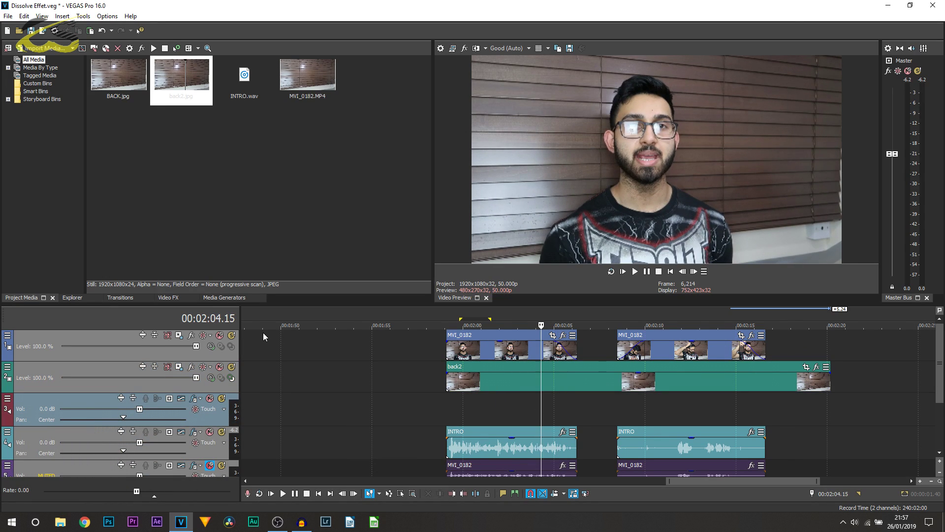
{"action": "left_click", "coordinate": [118, 298]}
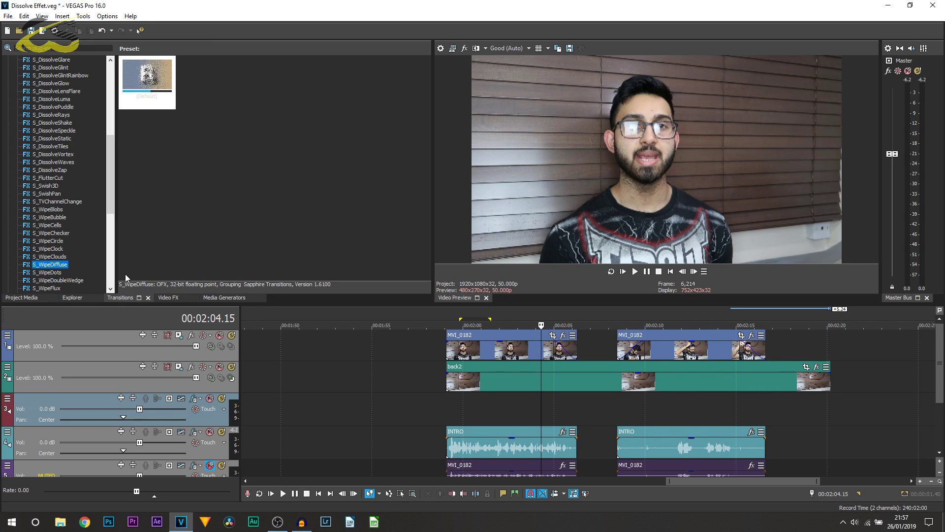